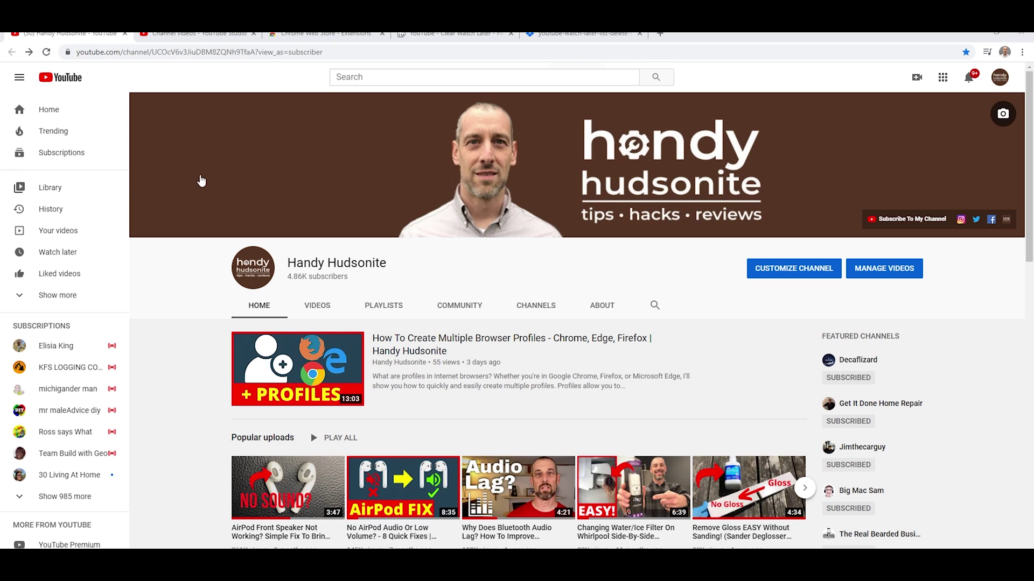
- Open Watch later and inspect its video and playlist menus without changing anything
click(63, 257)
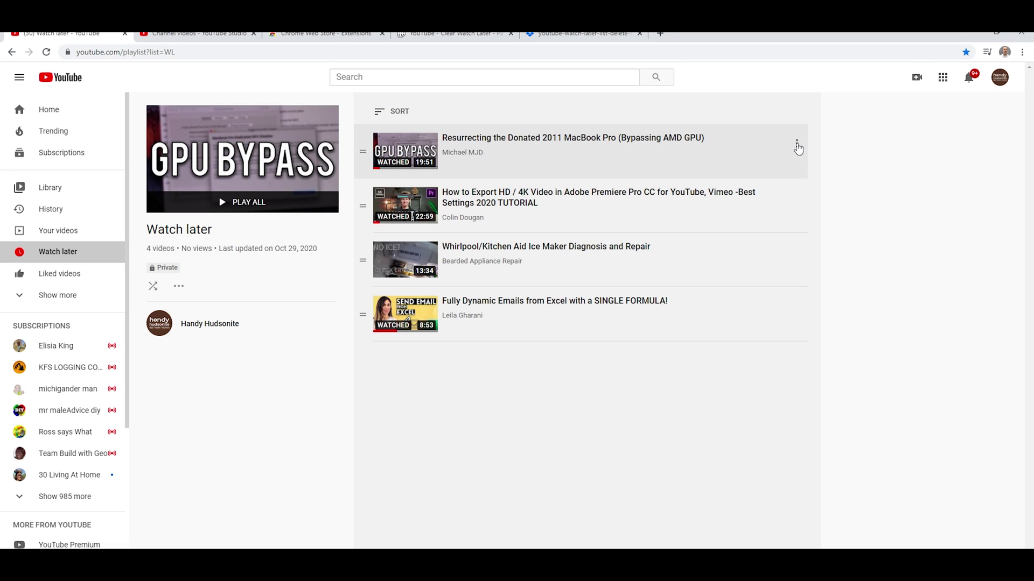
click(798, 143)
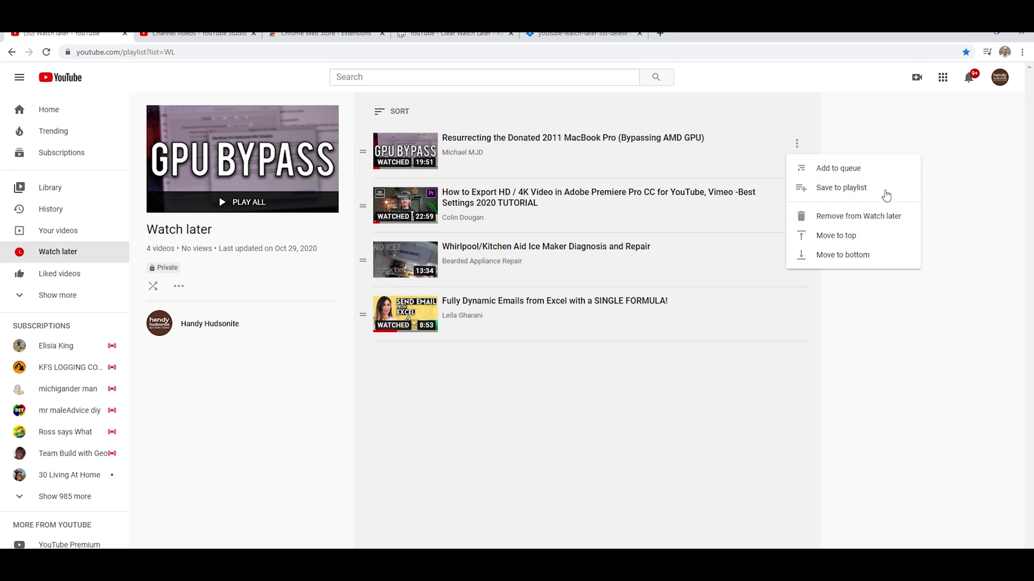
click(894, 125)
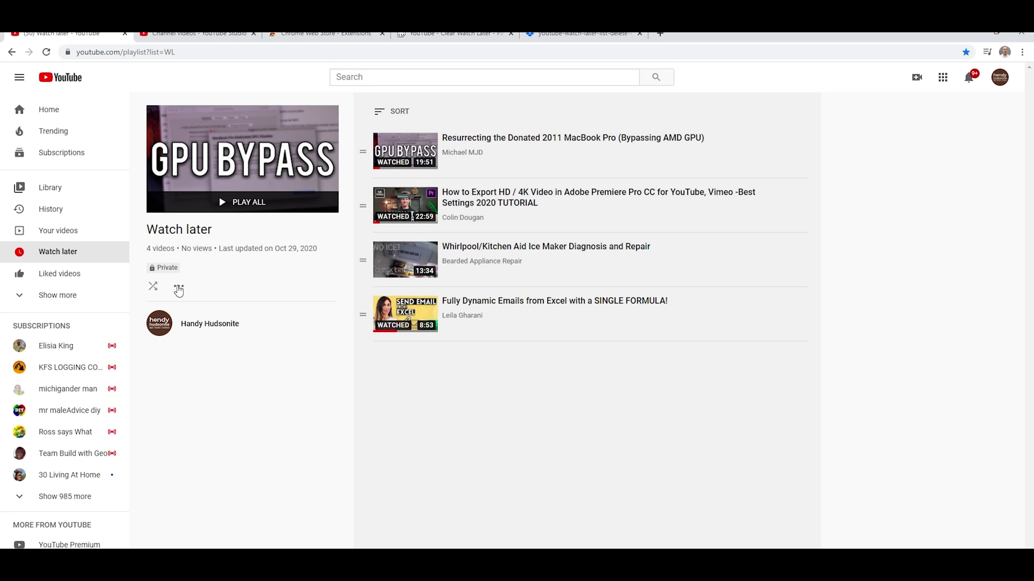
click(179, 289)
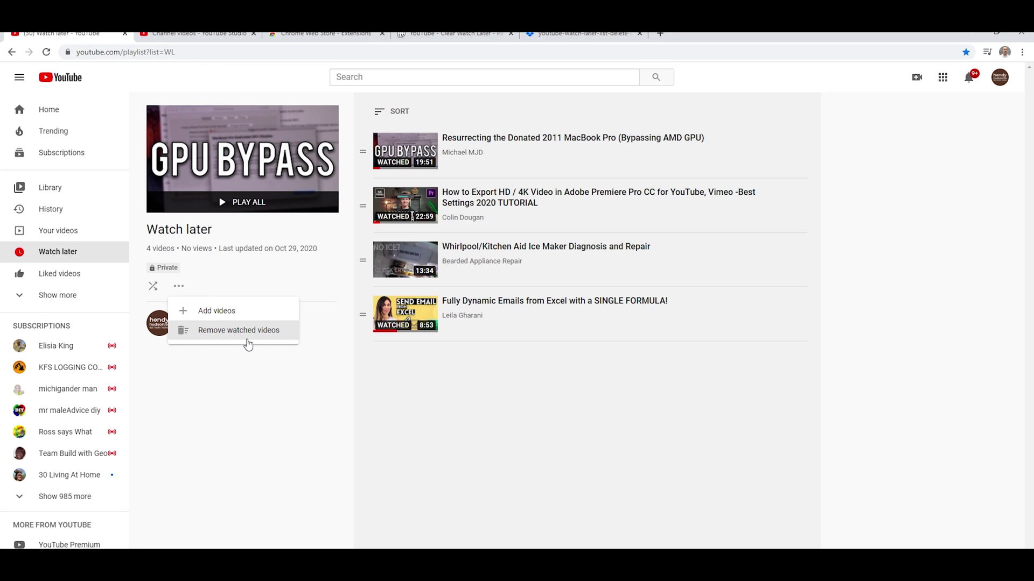
click(355, 386)
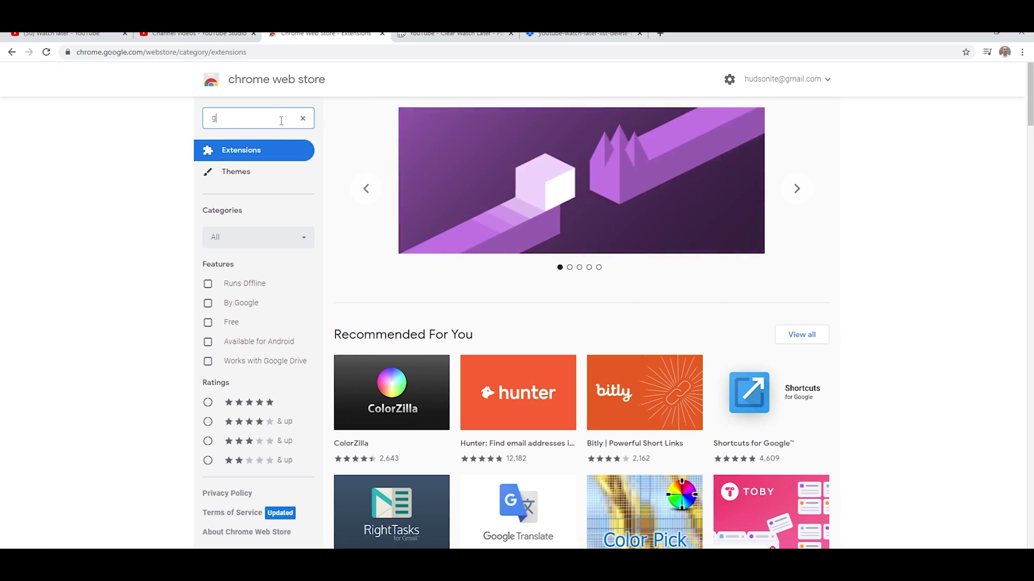
- Search the store for 'good old youtube' and add the Good Old YouTube extension to Chrome
text(good old )
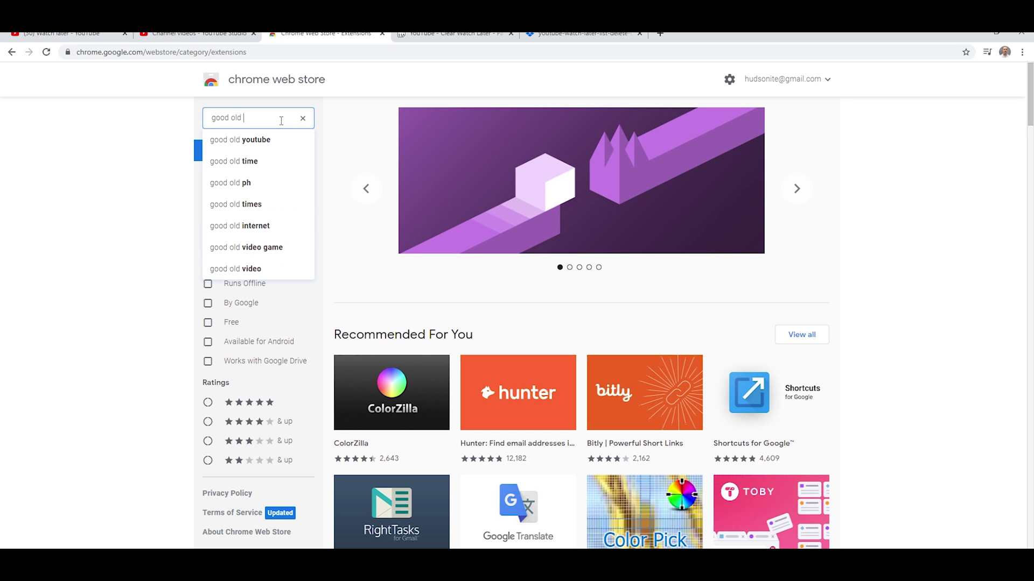
text(youtube)
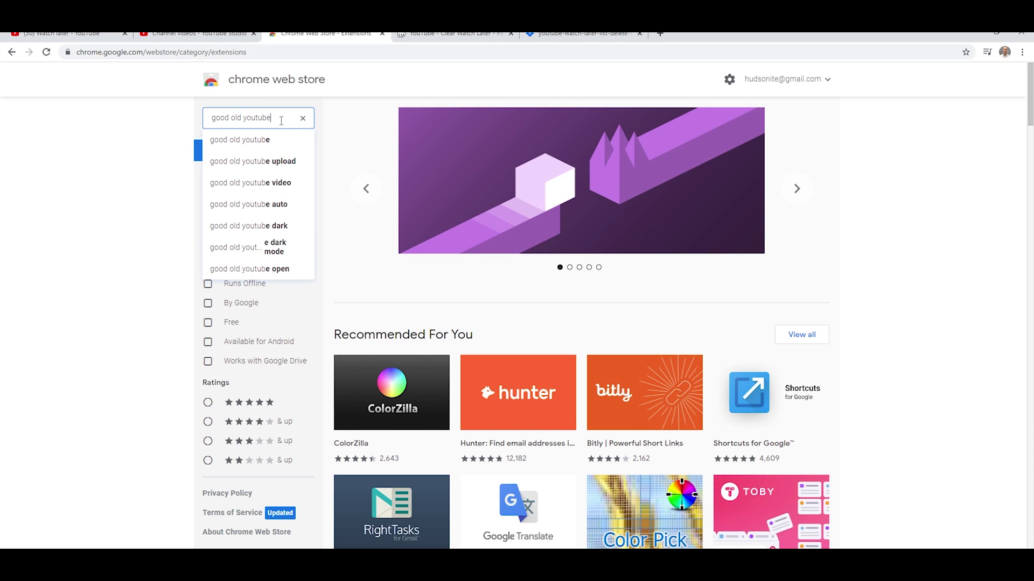
key(Return)
click(741, 161)
click(740, 161)
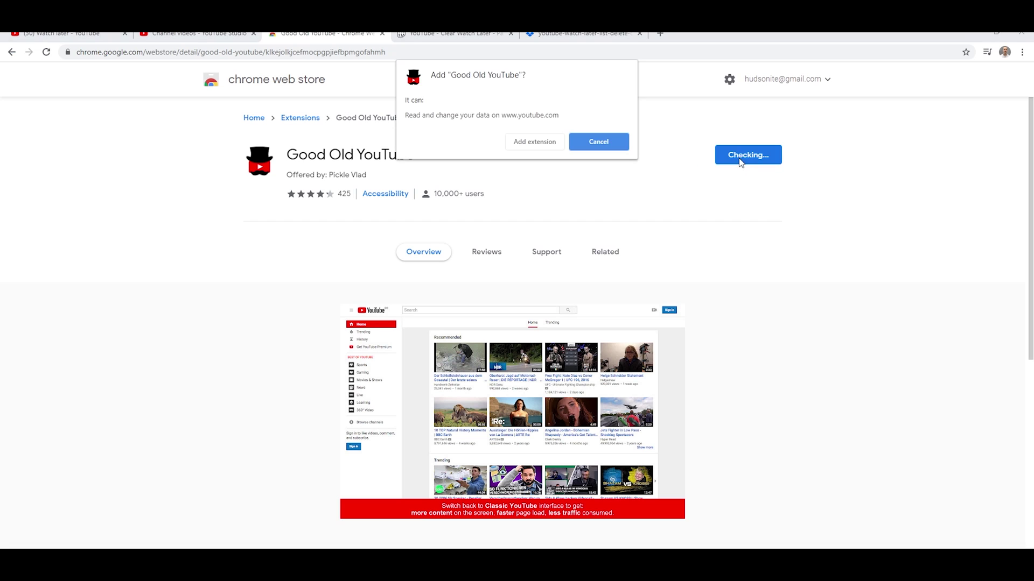
click(536, 141)
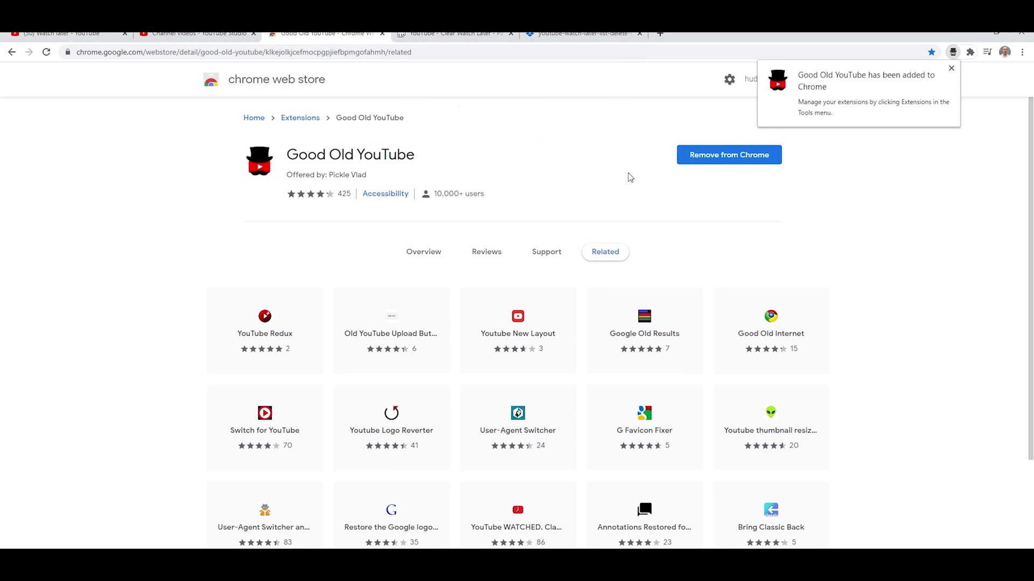
click(951, 68)
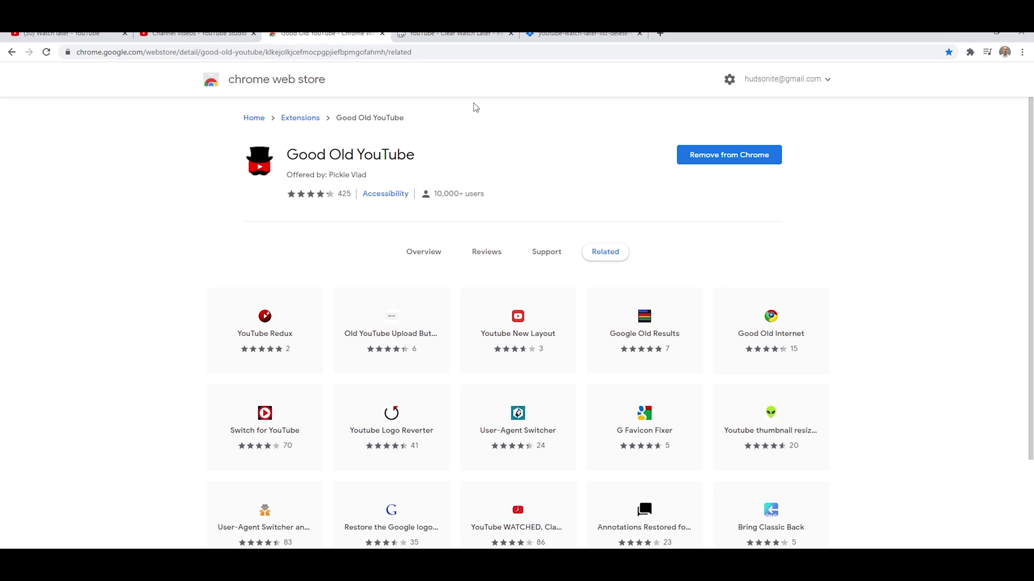
- Check the installed extensions list, then go back to the Watch later tab
click(970, 52)
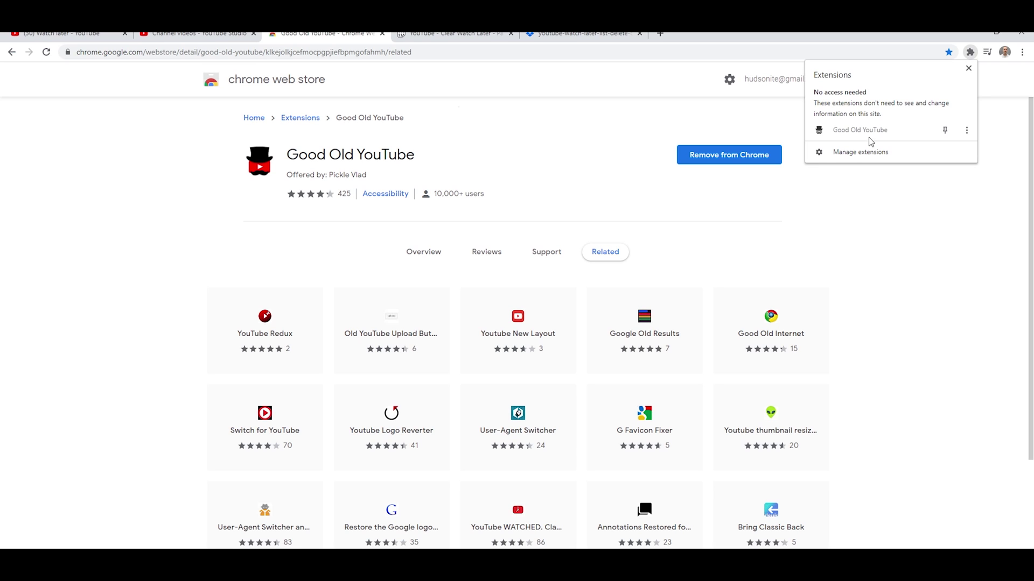
click(611, 122)
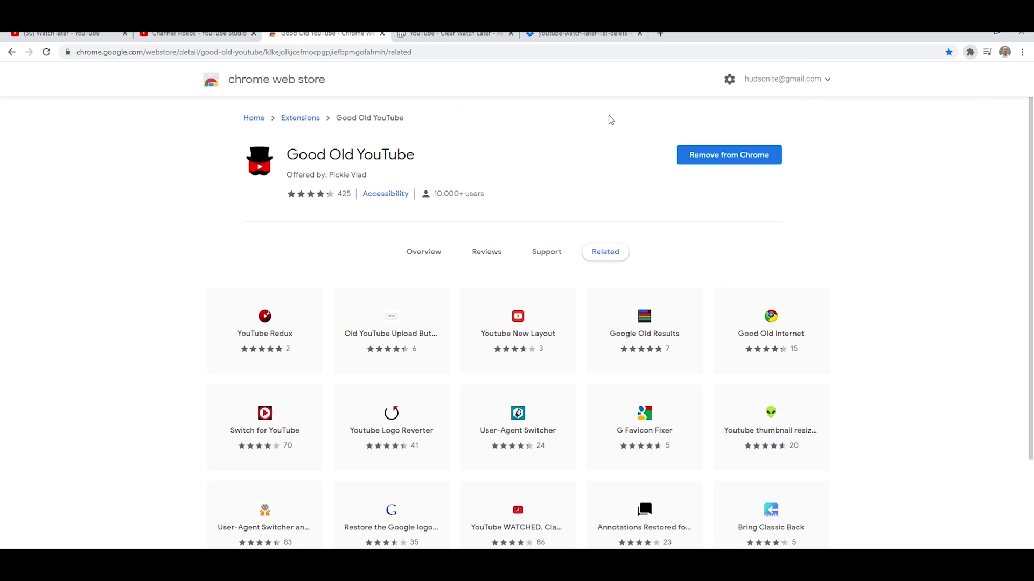
click(77, 35)
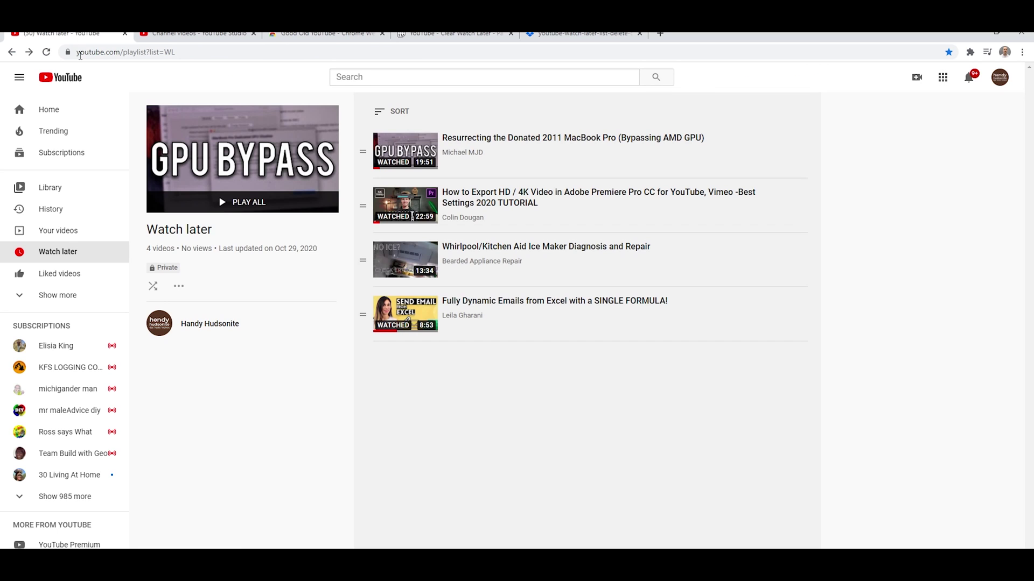
- Reload the Watch later page so Good Old YouTube shows its classic layout
click(48, 55)
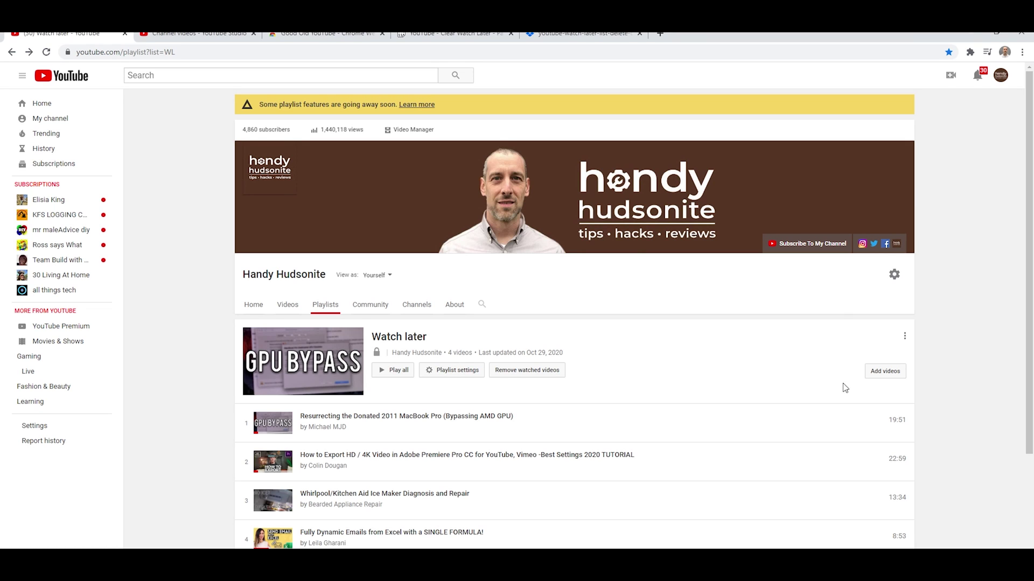
- Add all Watch later videos to a new private playlist named 'WL Junk List'
scroll(742, 338, down, 1)
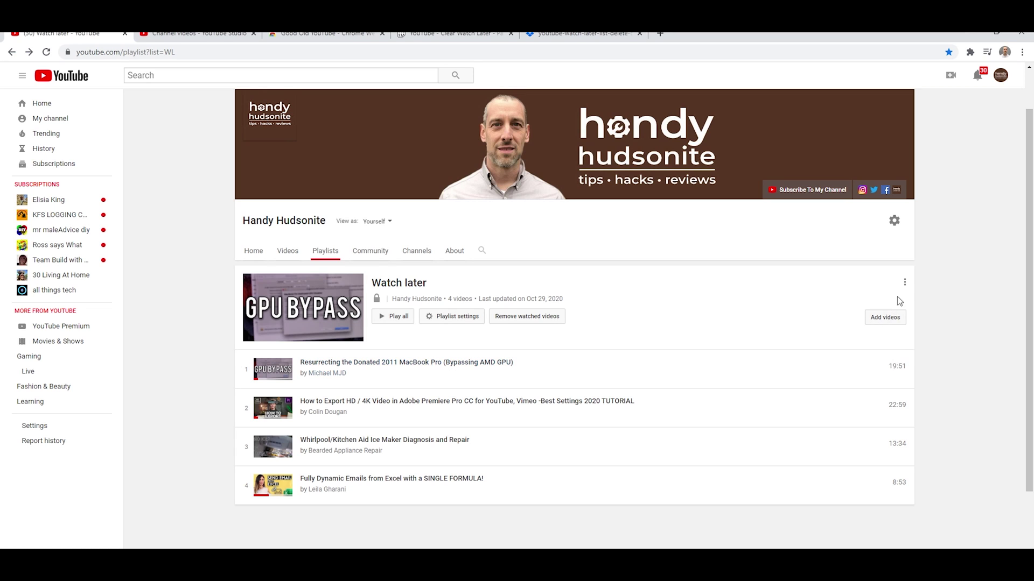
click(904, 284)
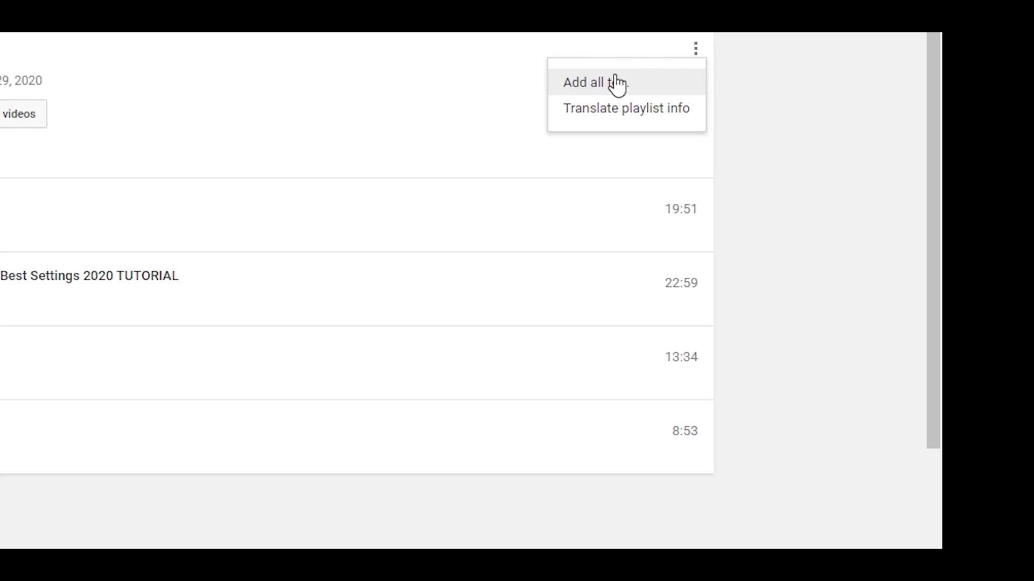
click(863, 302)
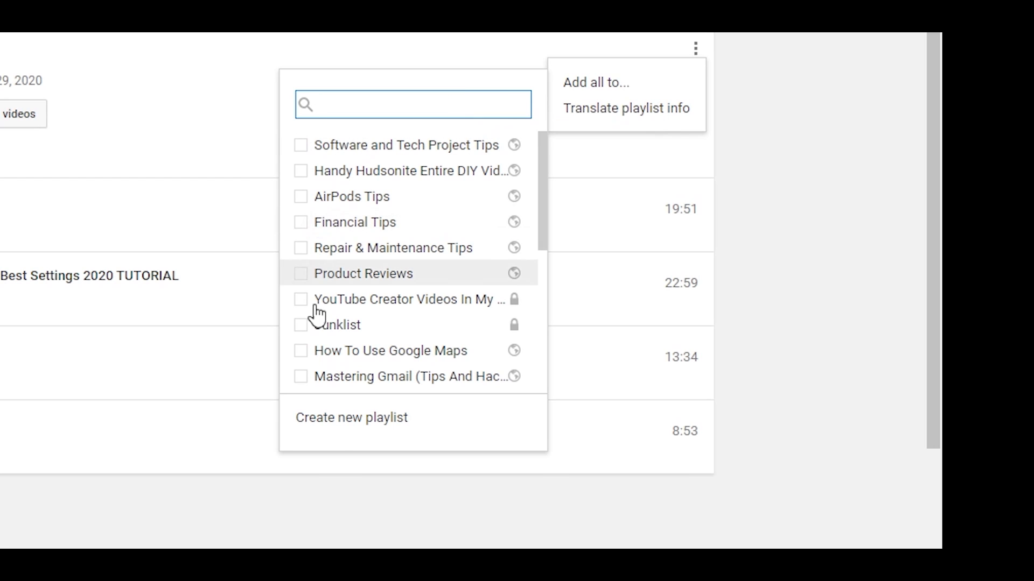
click(350, 419)
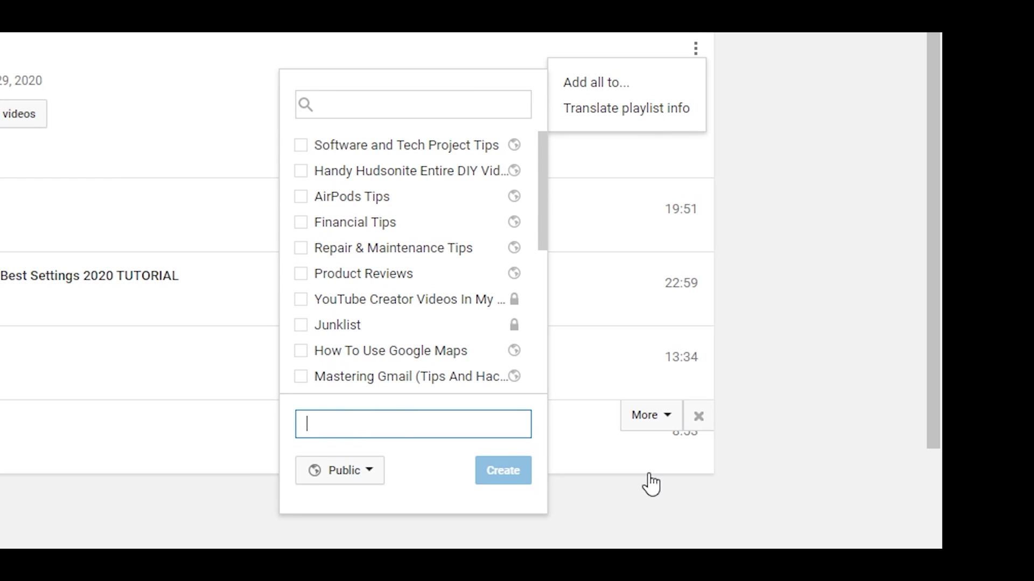
text(WL )
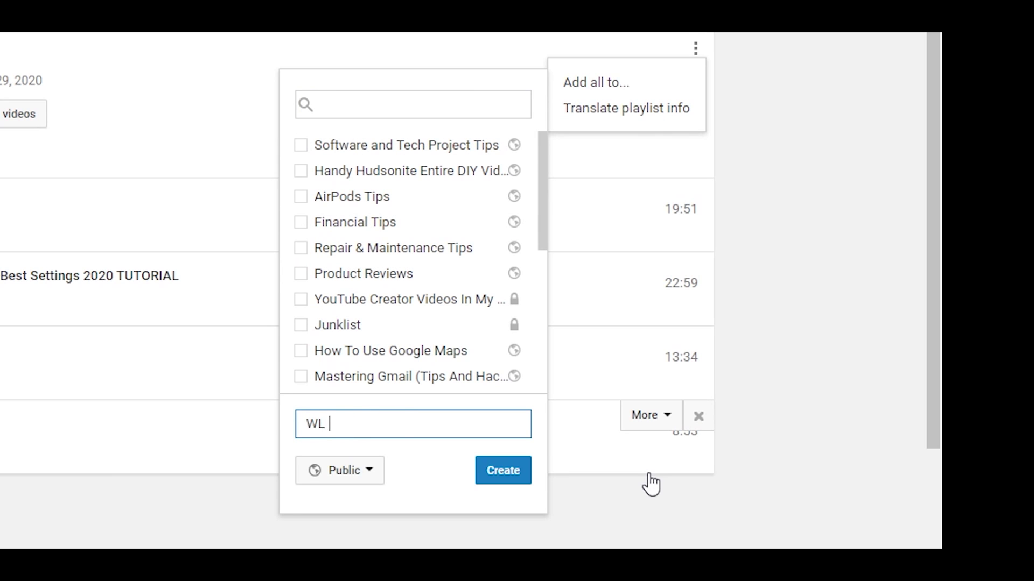
text(Junk List)
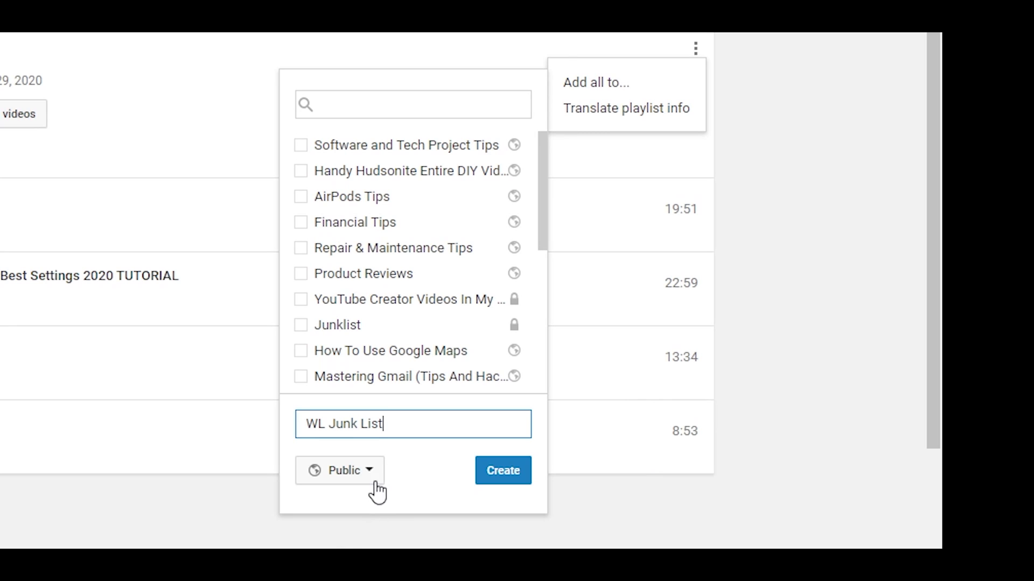
click(376, 483)
click(354, 535)
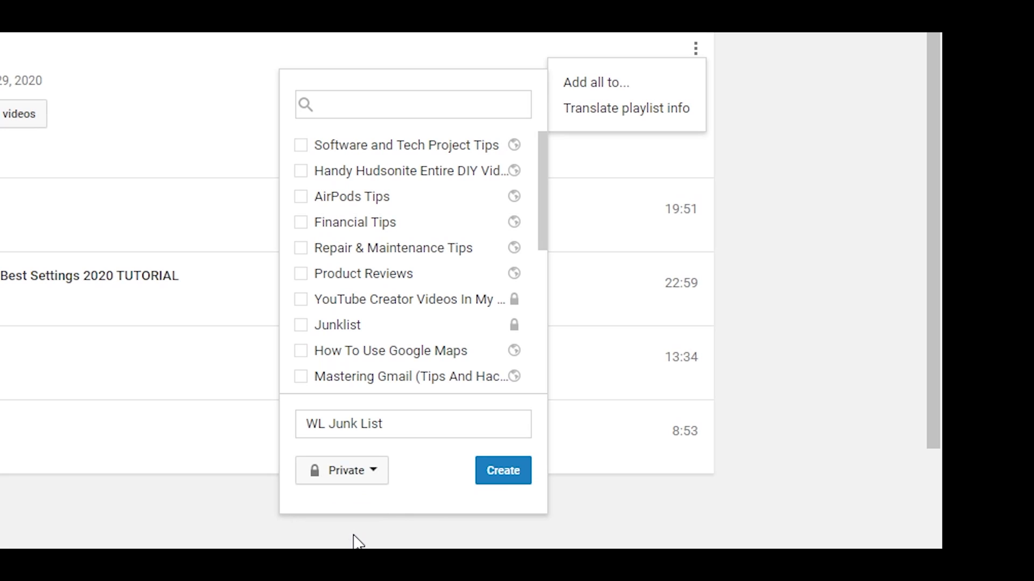
click(504, 474)
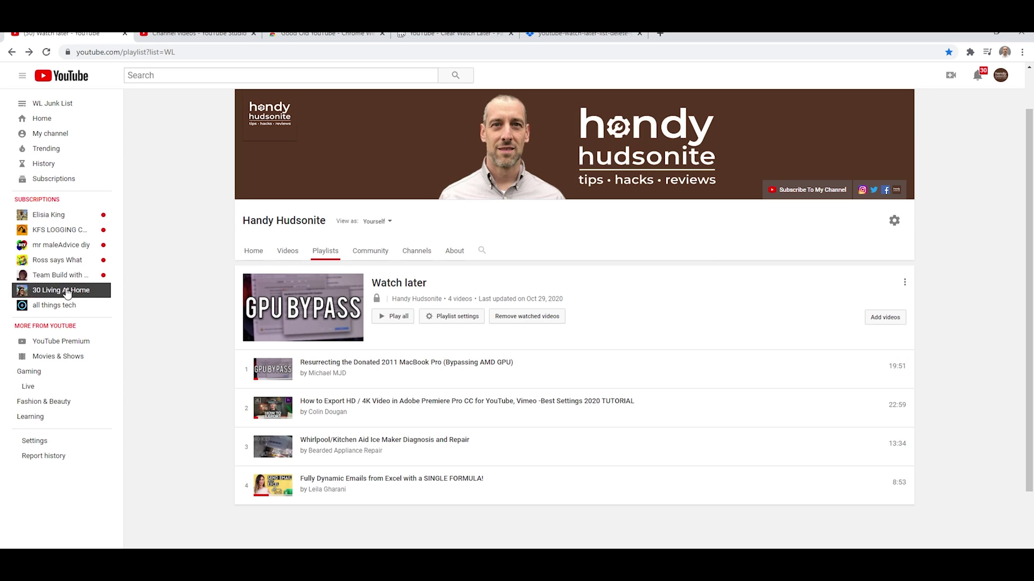
- From WL Junk List, take all its videos out of Watch later
click(63, 104)
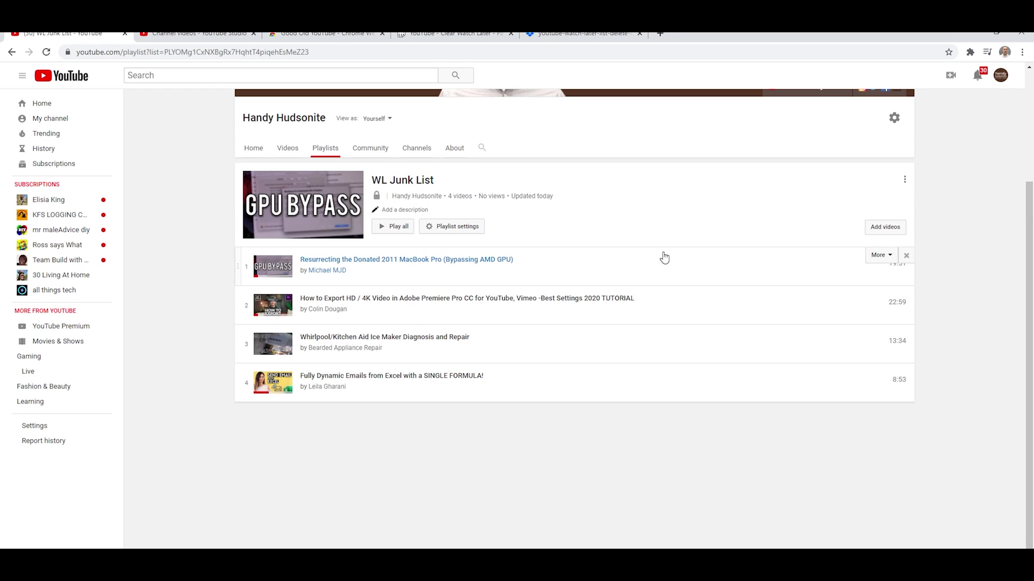
scroll(741, 239, up, 3)
scroll(775, 330, down, 1)
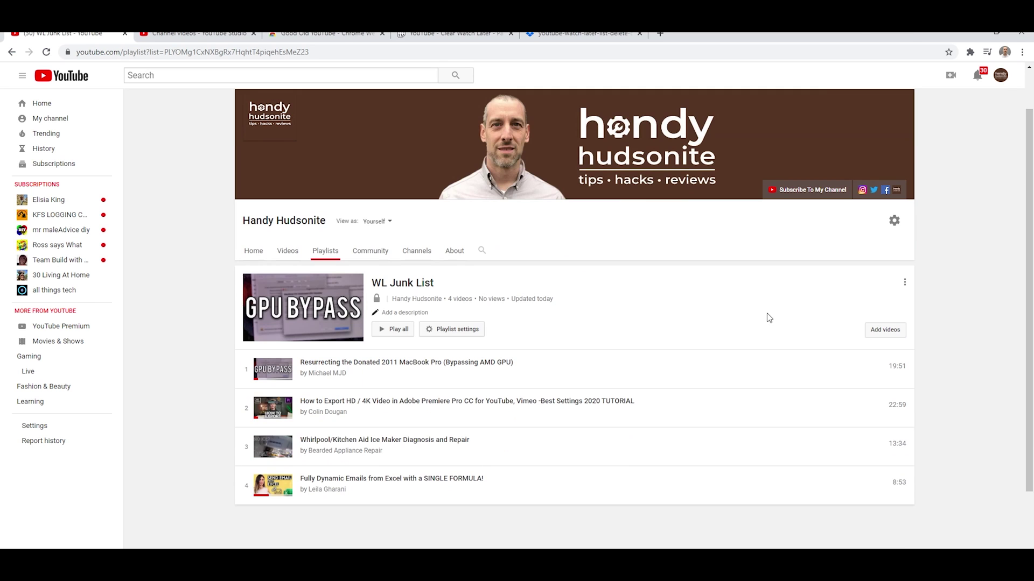
click(904, 283)
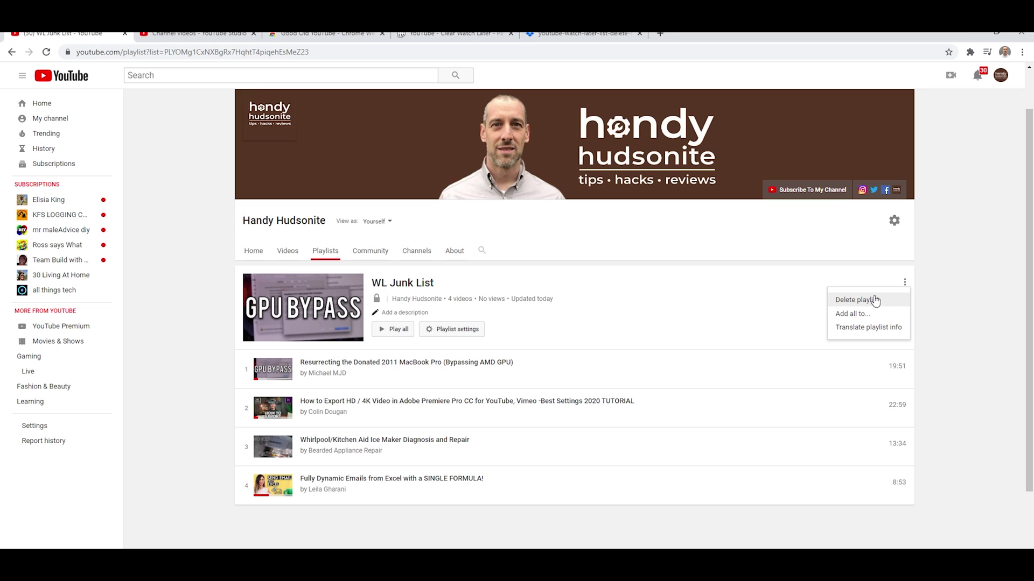
click(851, 317)
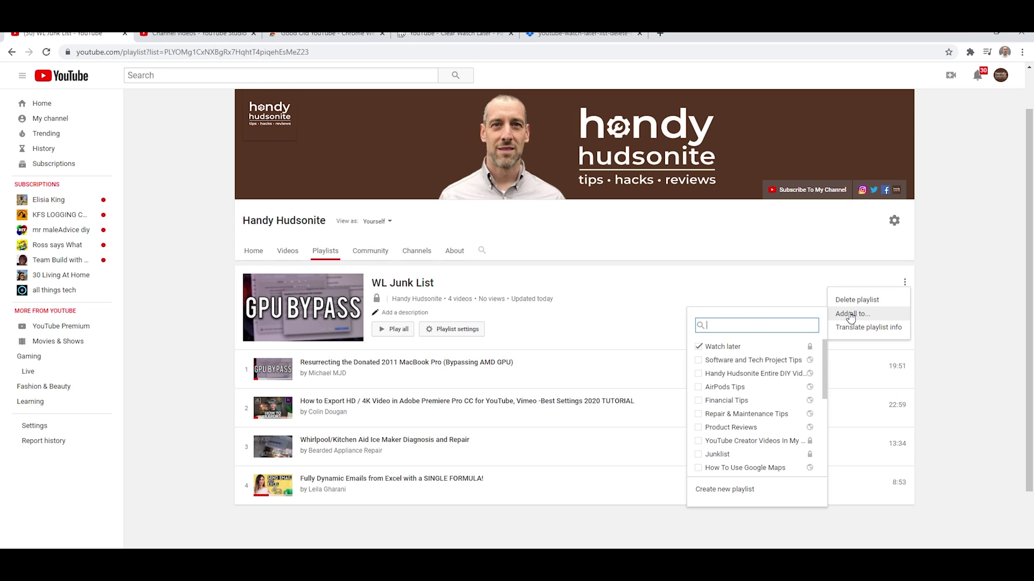
click(700, 348)
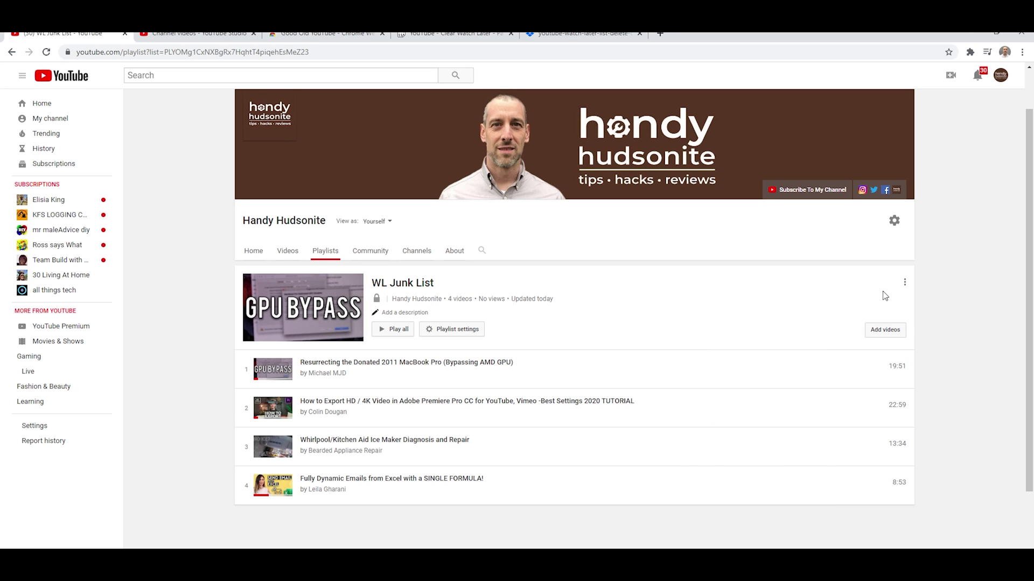
- Permanently delete the WL Junk List playlist
click(905, 282)
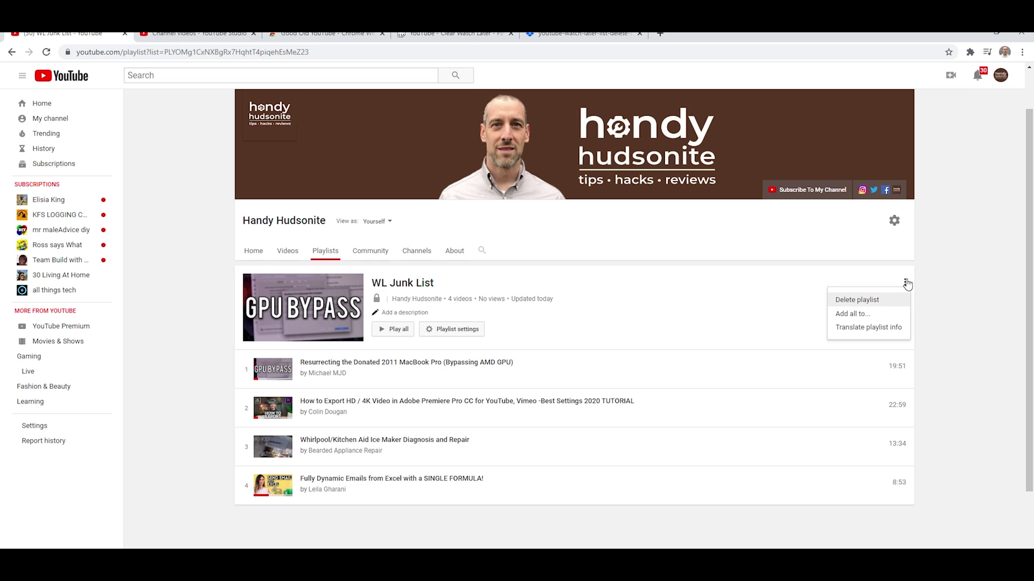
click(872, 299)
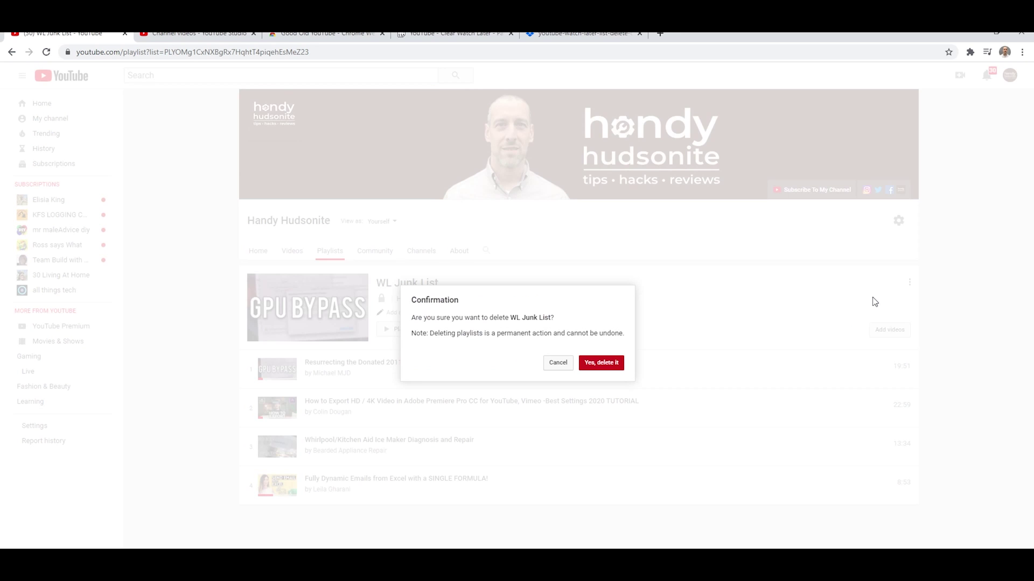
click(610, 364)
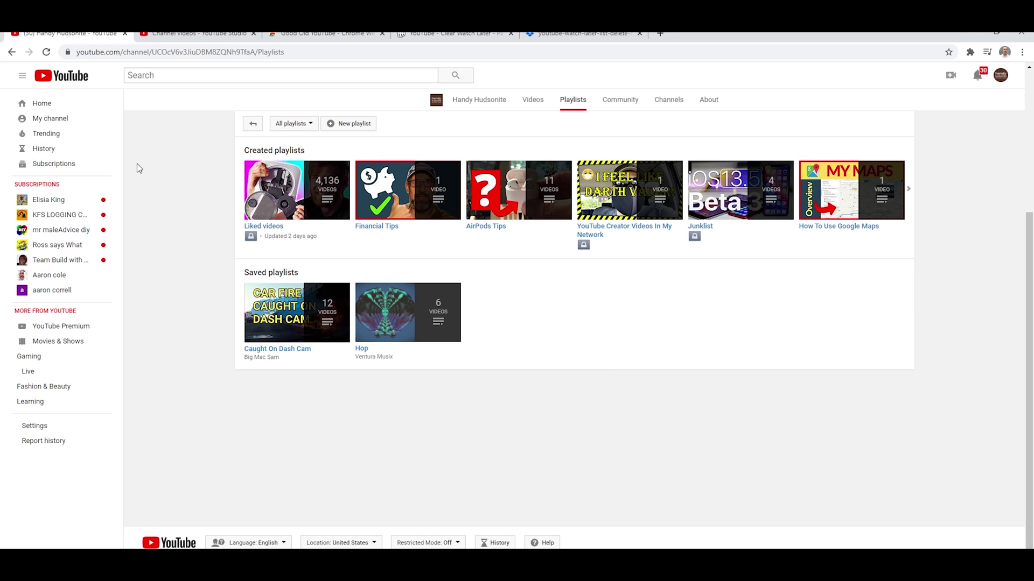
- Return to Watch later and reload it so it shows no videos
click(105, 153)
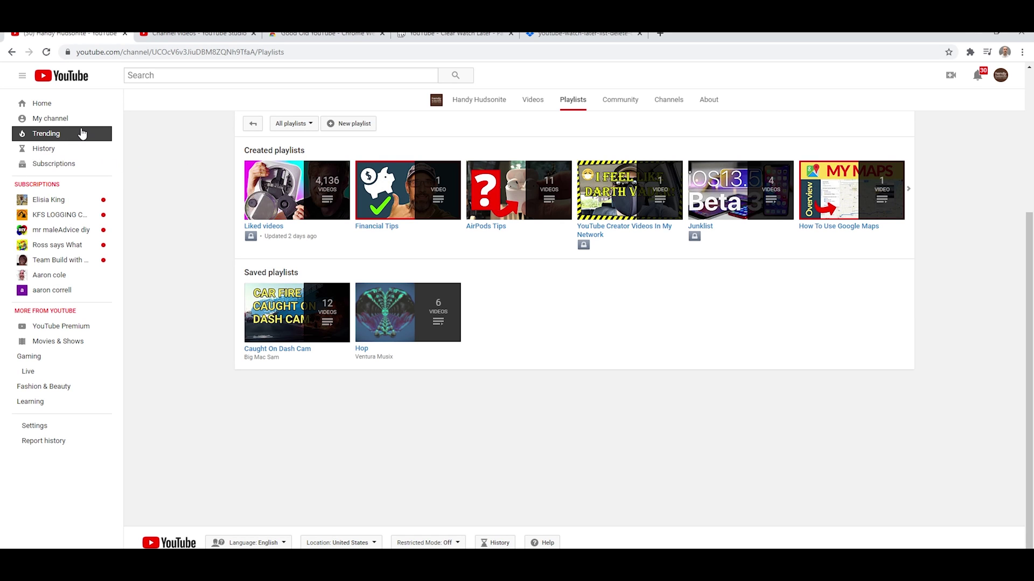
click(12, 51)
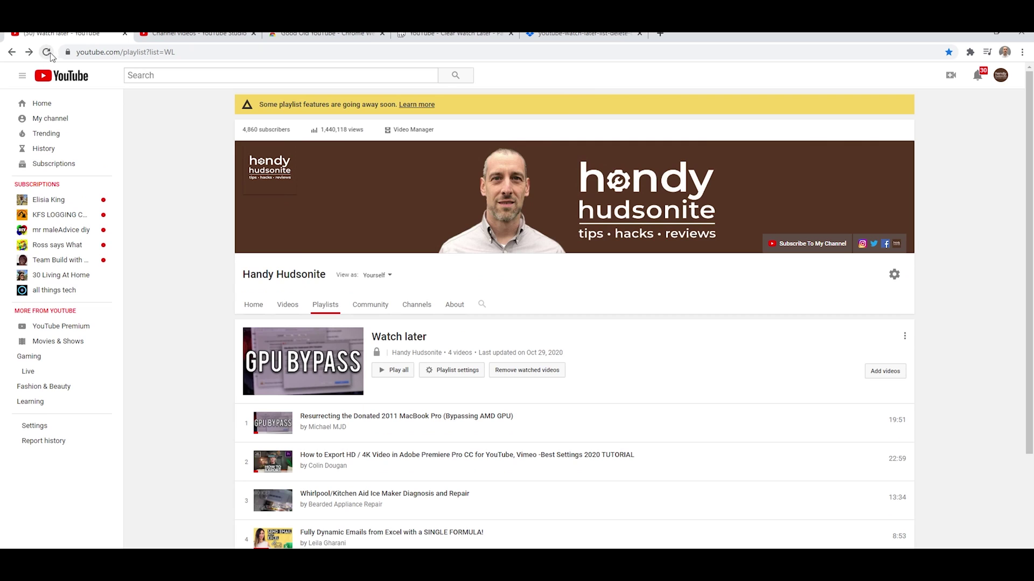
click(46, 52)
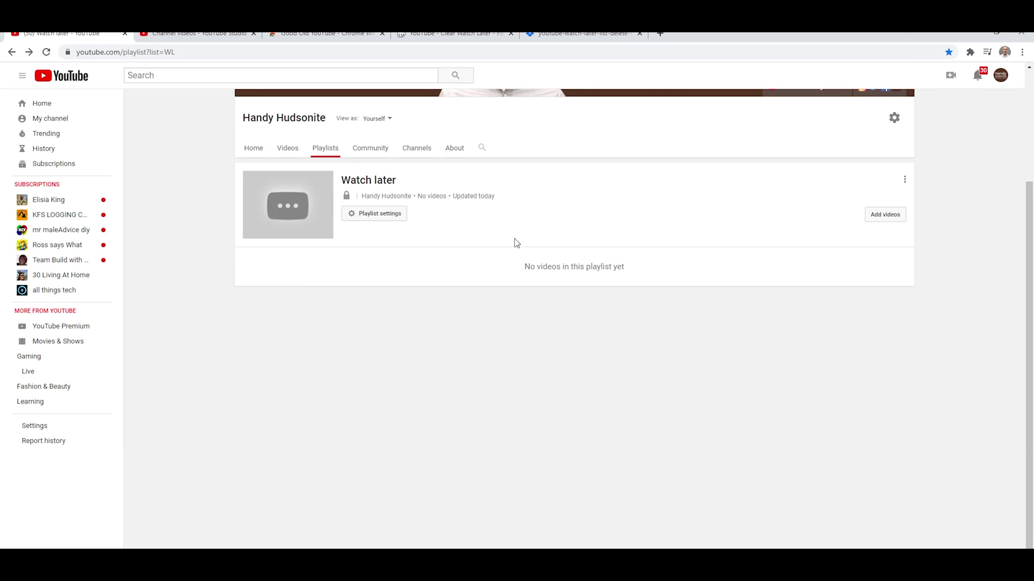
scroll(626, 239, up, 3)
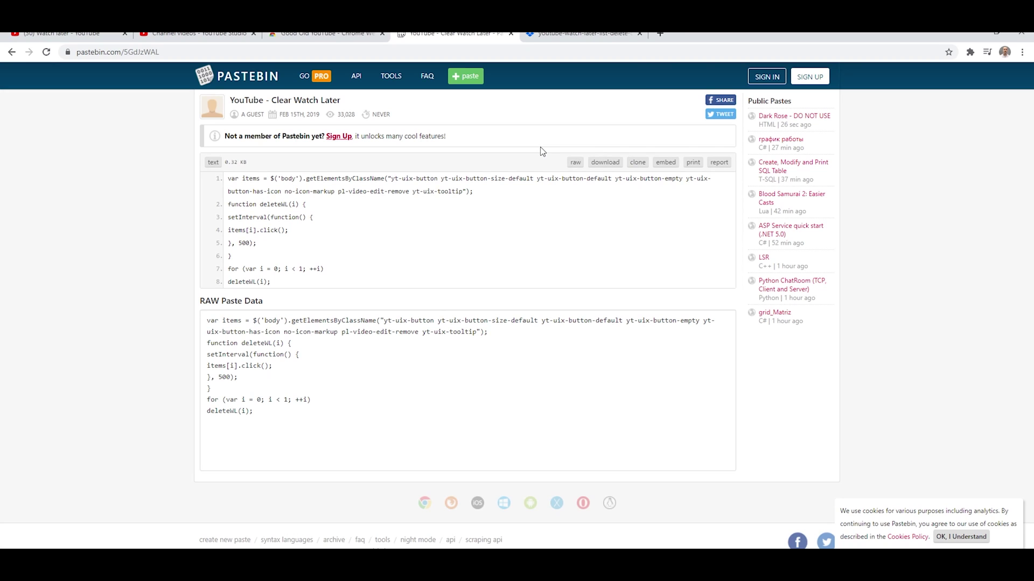
- Look over the Dropbox delete-code file, the Clear Watch Later script, and the Good Old YouTube store page
click(603, 35)
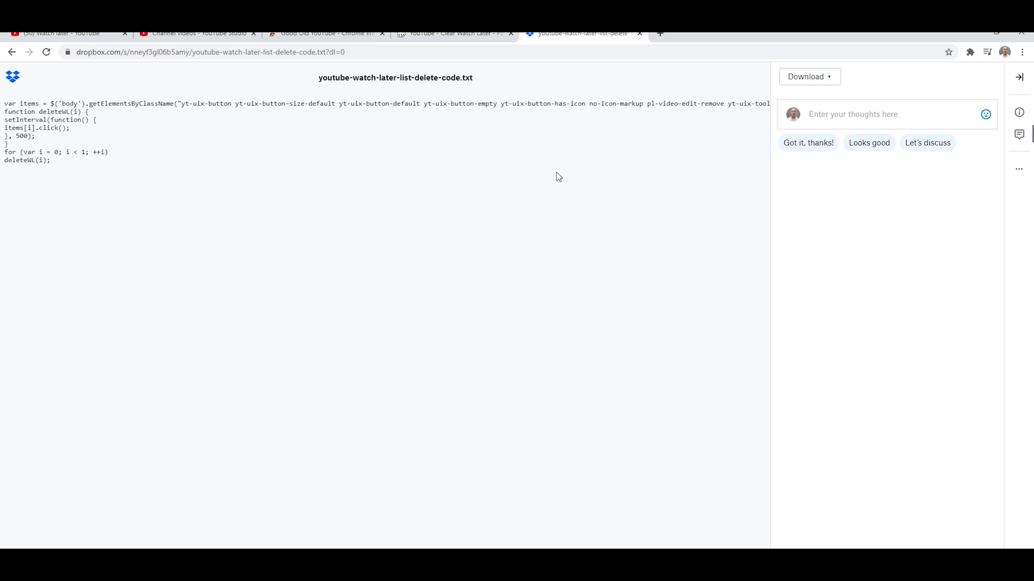
click(456, 38)
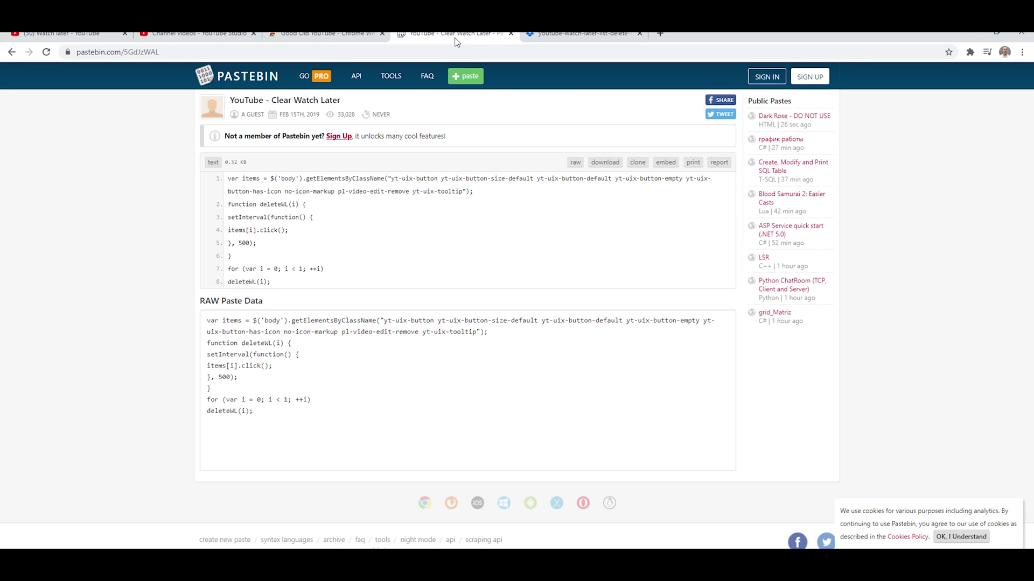
click(323, 37)
- Switch to the '(30) Watch later - YouTube' tab showing the empty playlist
click(90, 36)
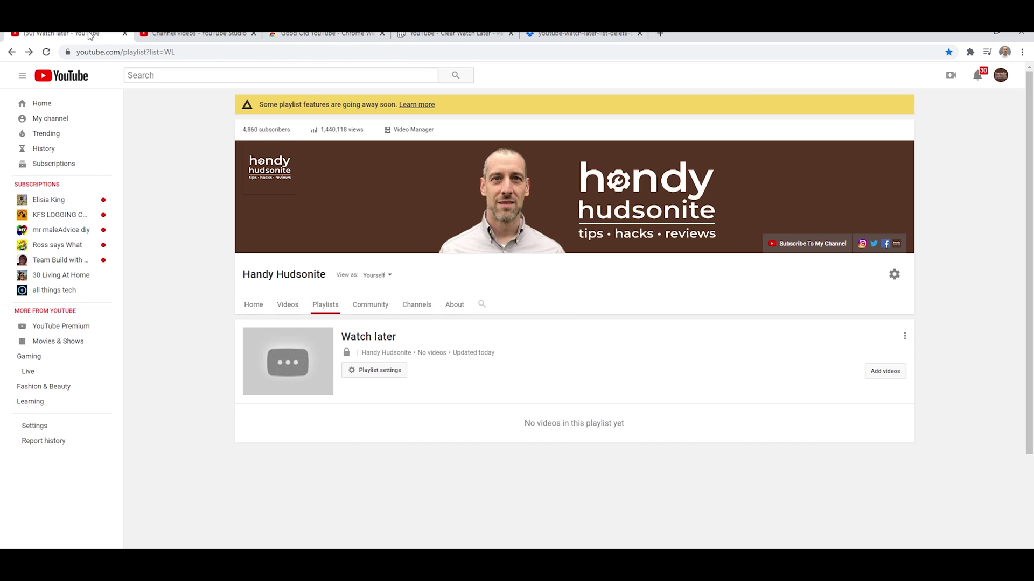